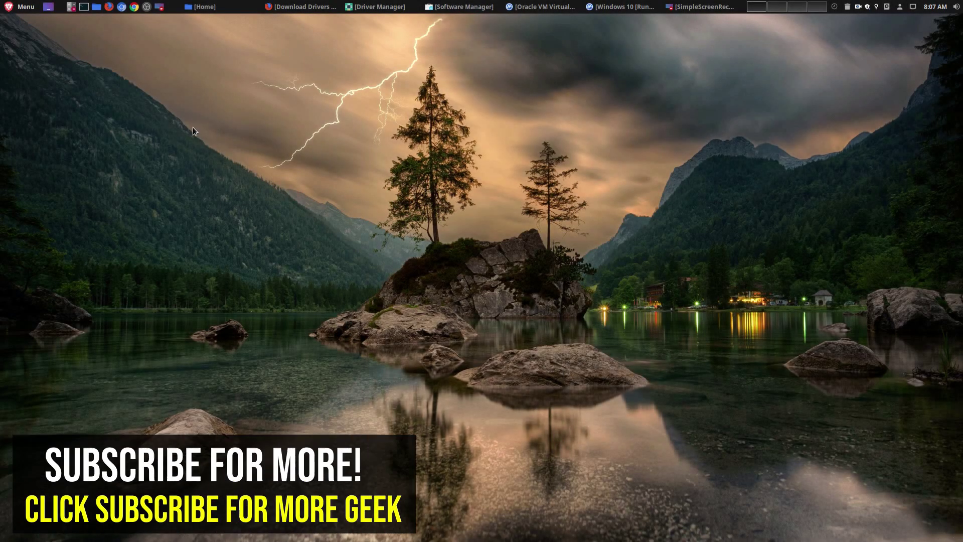
# Step: Browse the applications menu down to Disks, then close the menu
pyautogui.click(23, 7)
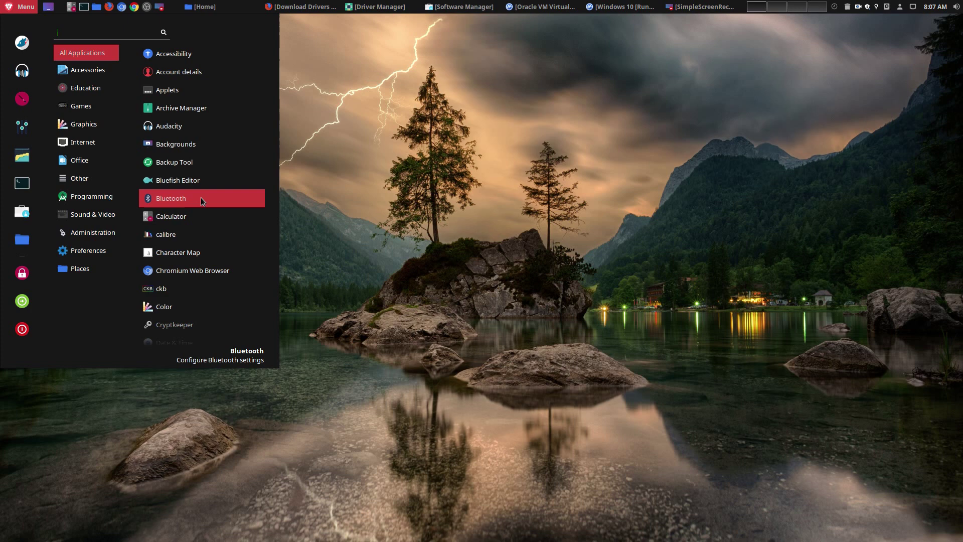
pyautogui.scroll(-3, 205, 200)
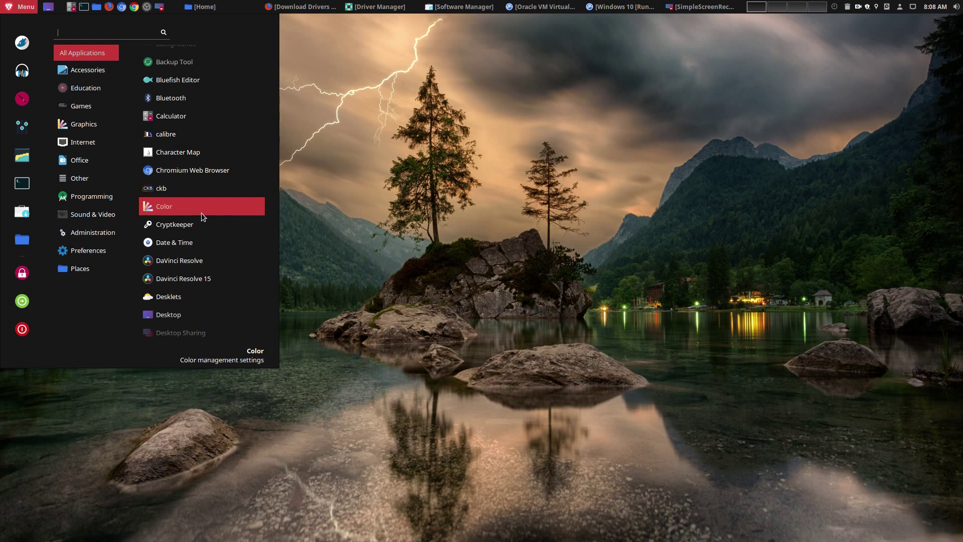
pyautogui.press('Down')
pyautogui.press('Down')
pyautogui.press('Down')
pyautogui.press('Down')
pyautogui.press('Down')
pyautogui.press('Down')
pyautogui.press('Down')
pyautogui.press('Down')
pyautogui.press('Down')
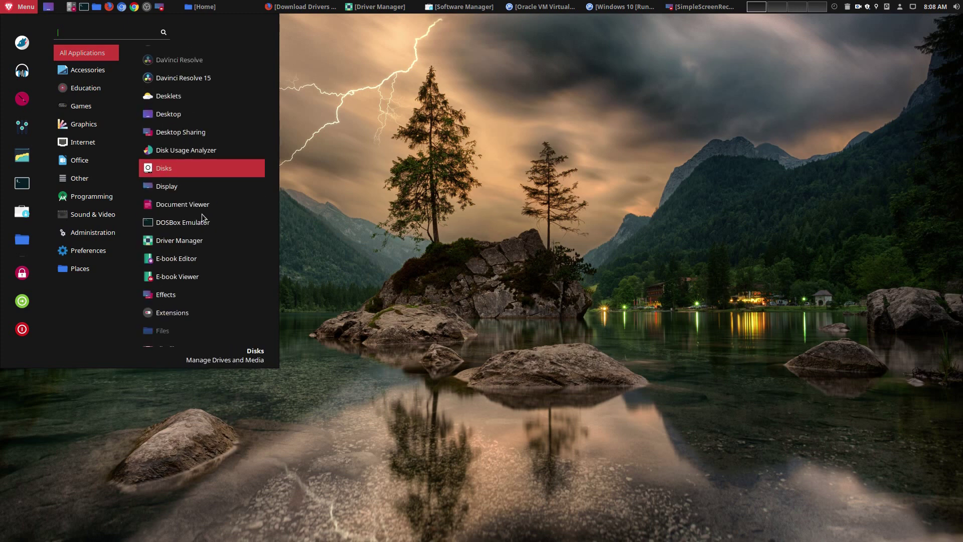
pyautogui.press('Down')
pyautogui.press('Down')
pyautogui.press('Down')
pyautogui.press('Down')
pyautogui.press('Down')
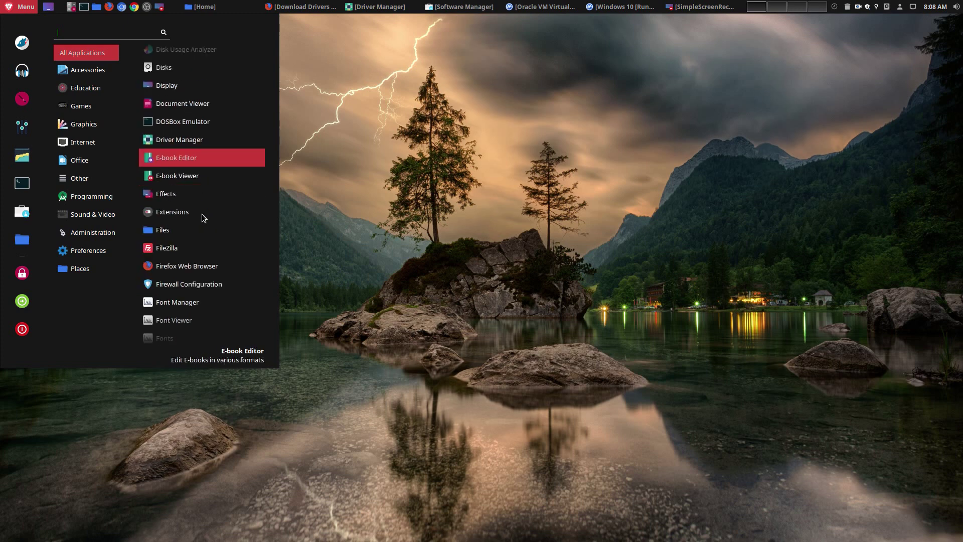
pyautogui.click(350, 235)
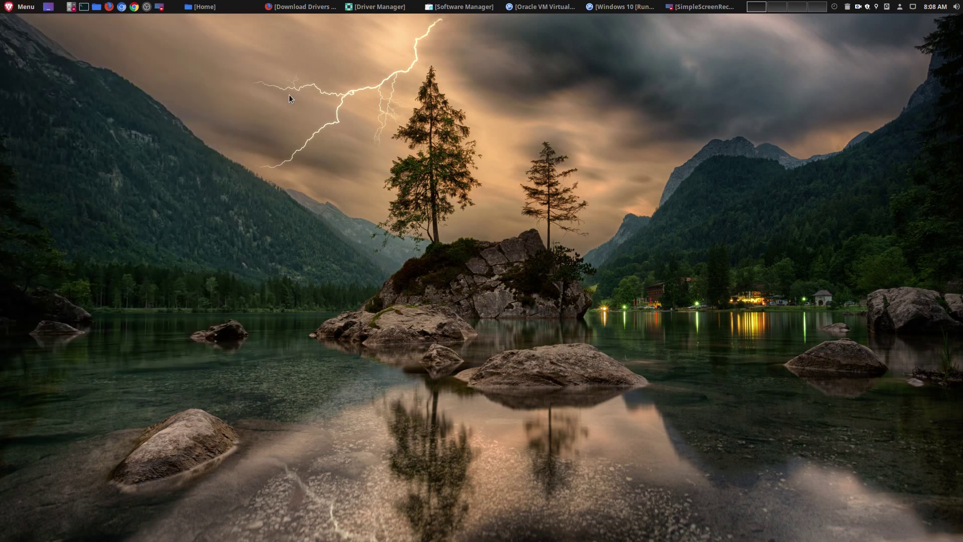
# Step: Restore Firefox, minimize the Windows 10 VM, and view the Radeon Software for Linux 18.20 release notes
pyautogui.click(290, 8)
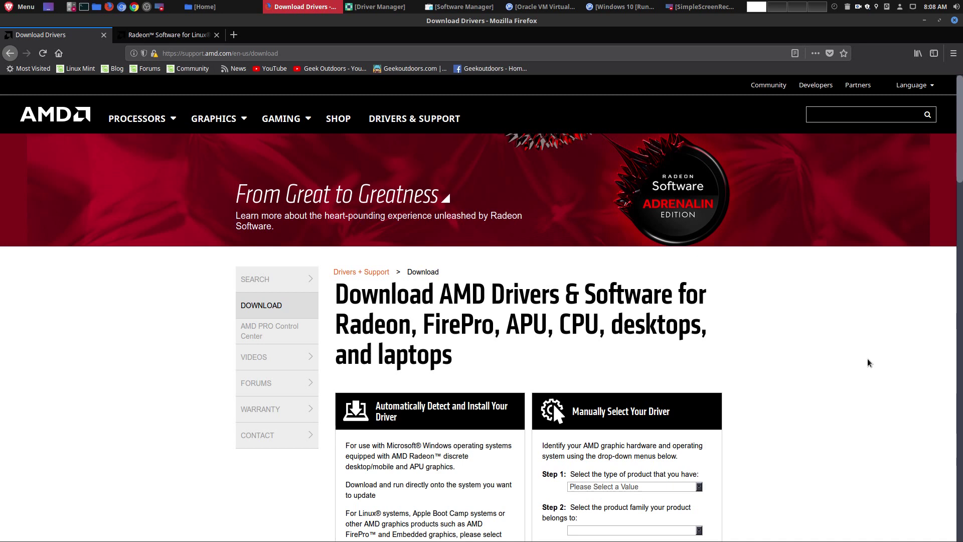
pyautogui.scroll(-2, 870, 362)
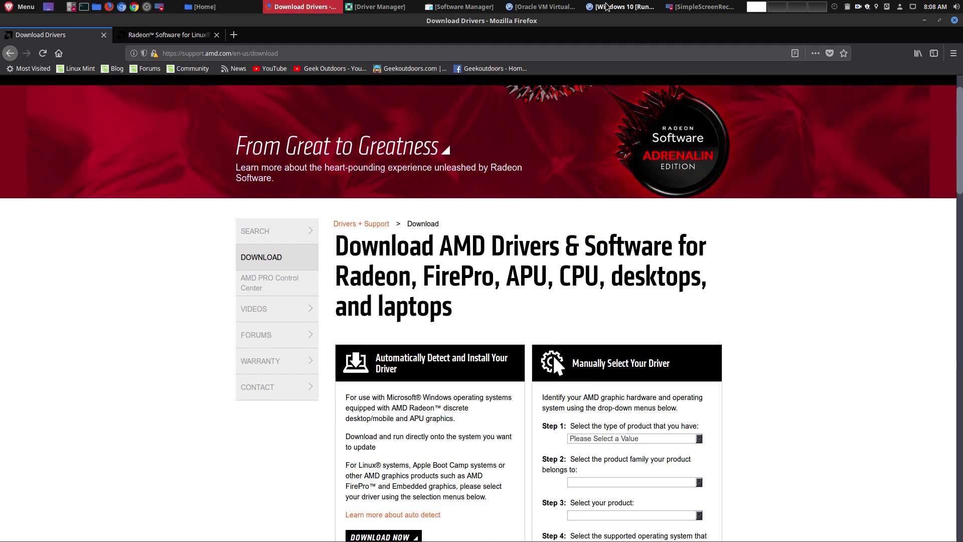
pyautogui.click(622, 7)
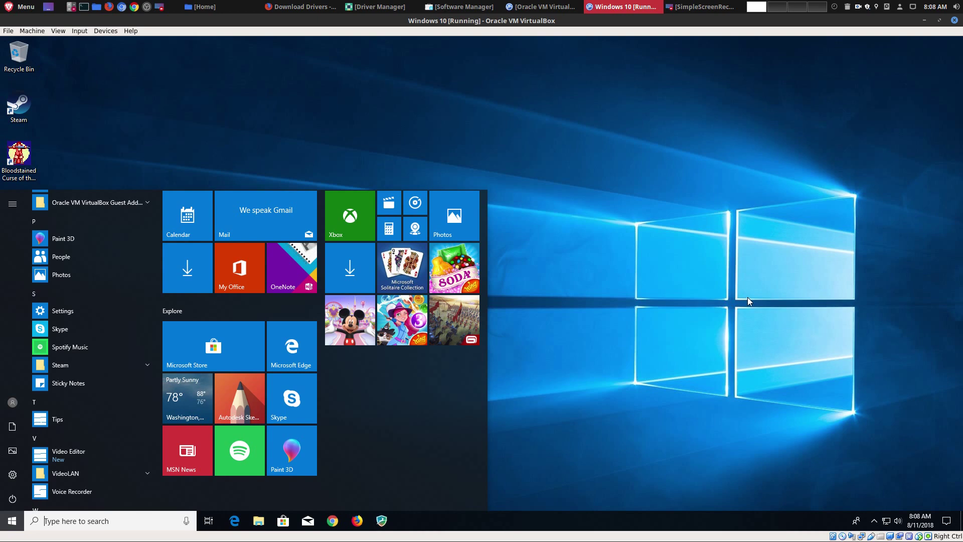
pyautogui.click(923, 20)
pyautogui.scroll(-4, 877, 336)
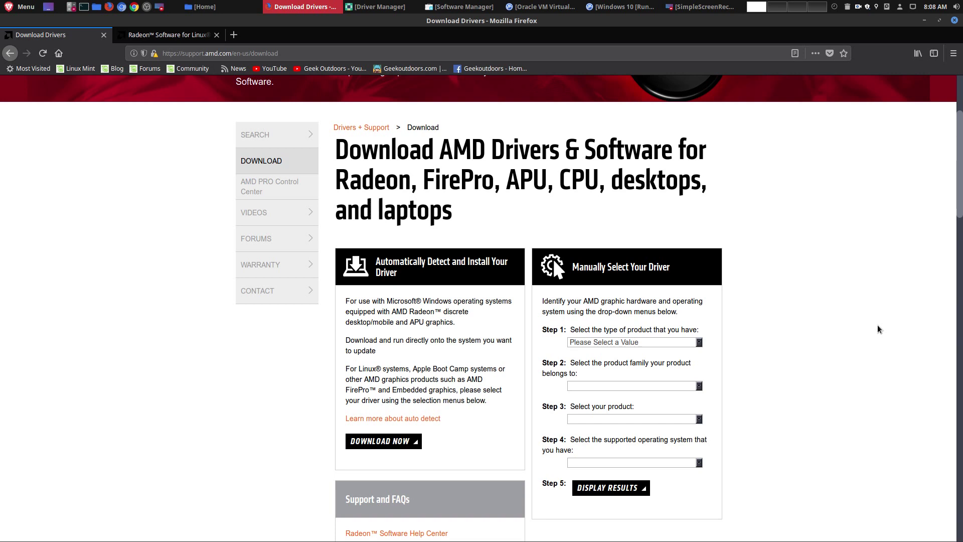
pyautogui.scroll(5, 862, 325)
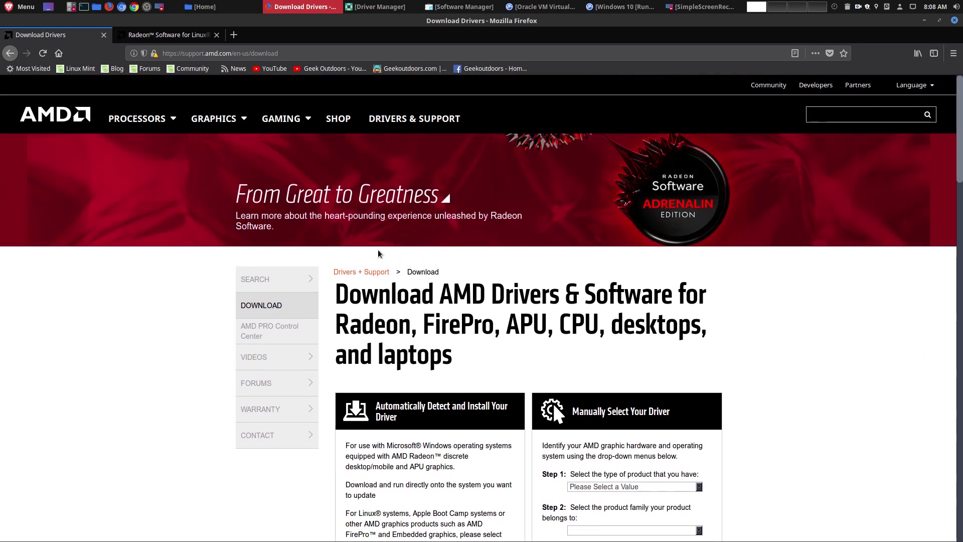
pyautogui.click(166, 35)
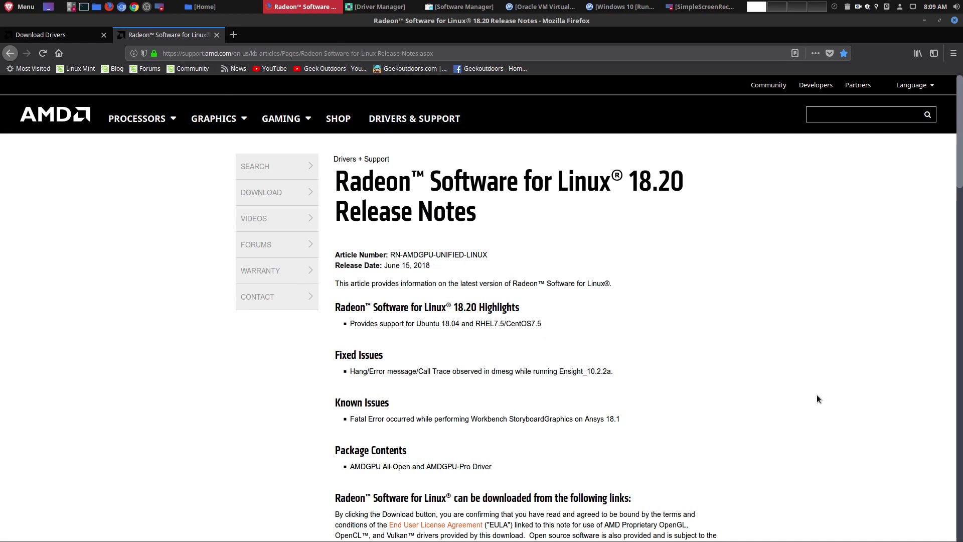
# Step: Run inxi -G in a new terminal, revealing the AMD Polaris10 amdgpu card, then minimize it
pyautogui.hotkey('ctrl', 'alt', 't')
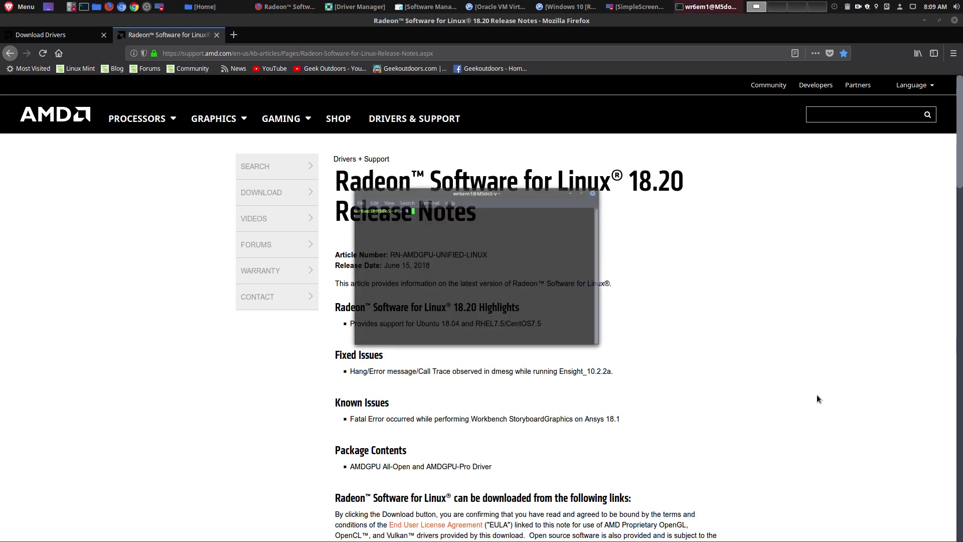
pyautogui.write('inxi')
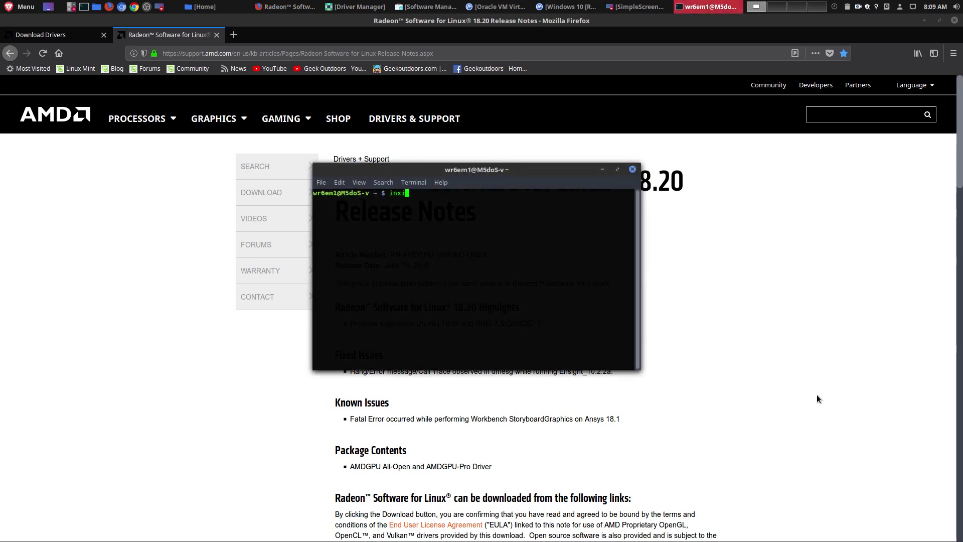
pyautogui.write(' -G')
pyautogui.press('Return')
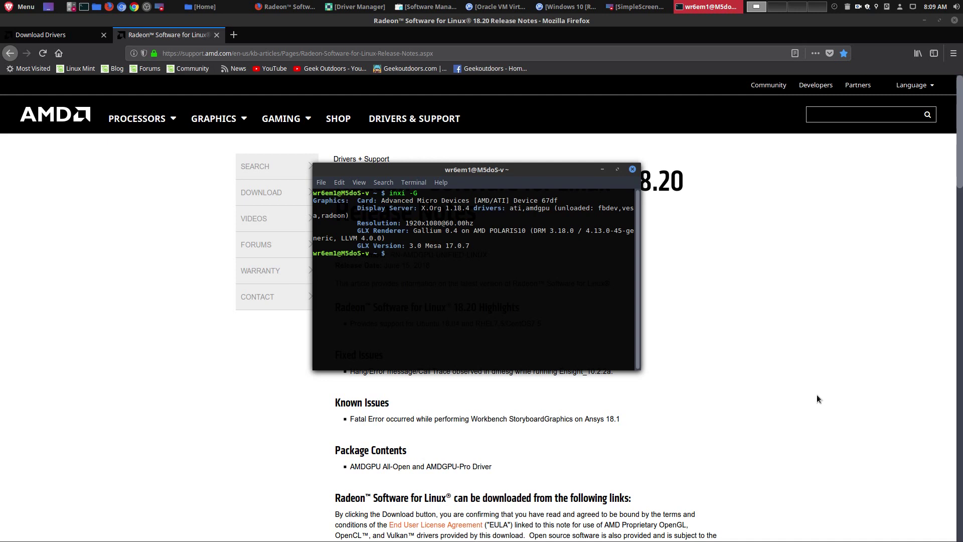
pyautogui.moveTo(640, 363); pyautogui.dragTo(826, 384)
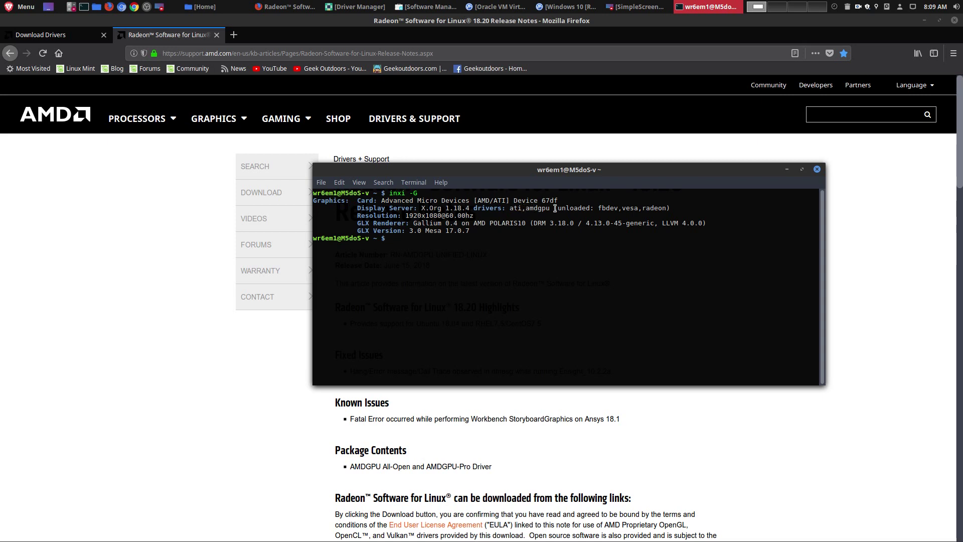
pyautogui.click(787, 170)
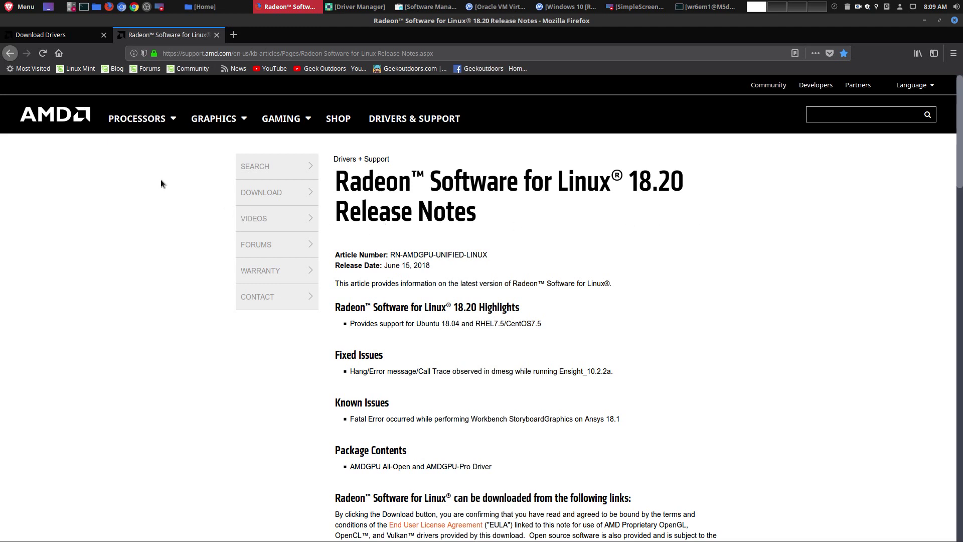
# Step: Switch to the AMD Download Drivers tab and scroll through its manual driver selection steps
pyautogui.click(67, 35)
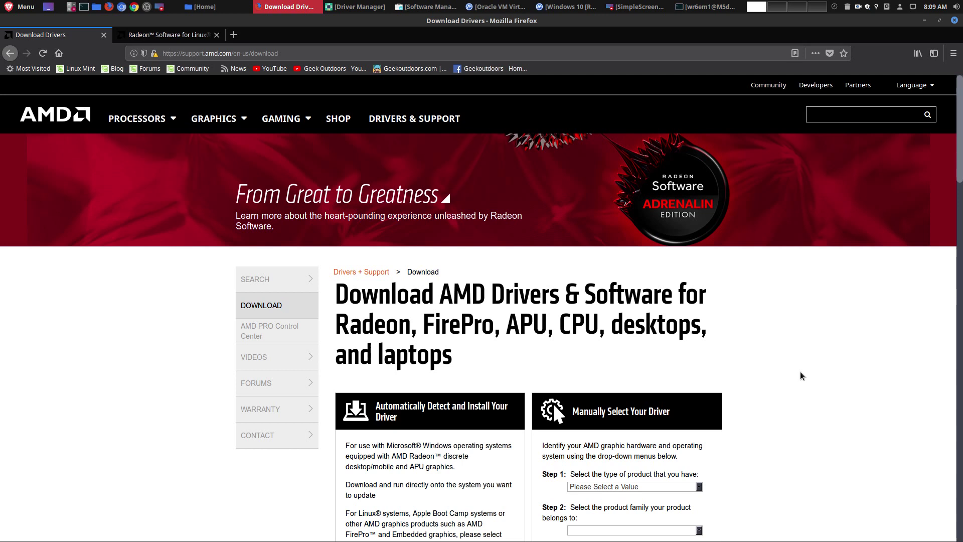
pyautogui.scroll(-3, 800, 373)
pyautogui.scroll(-3, 800, 373)
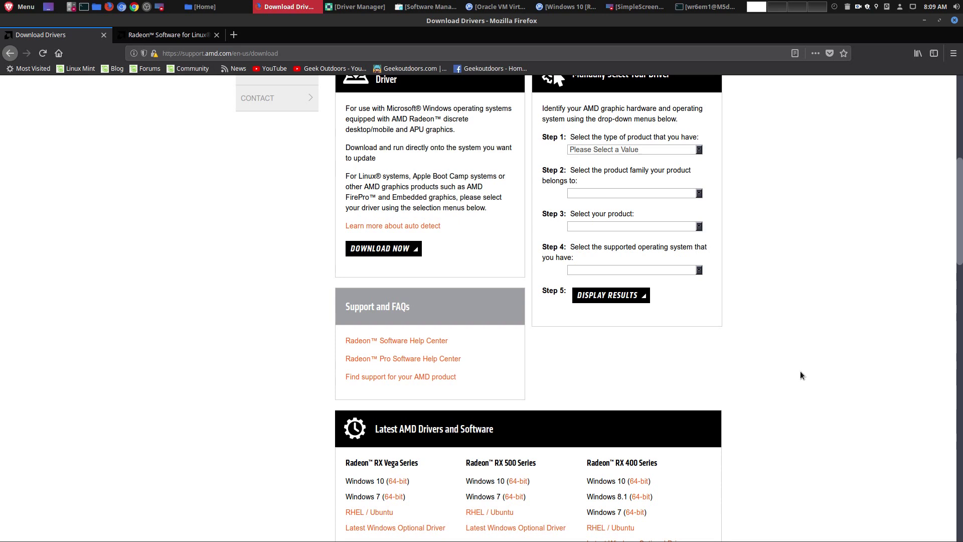
pyautogui.scroll(4, 800, 371)
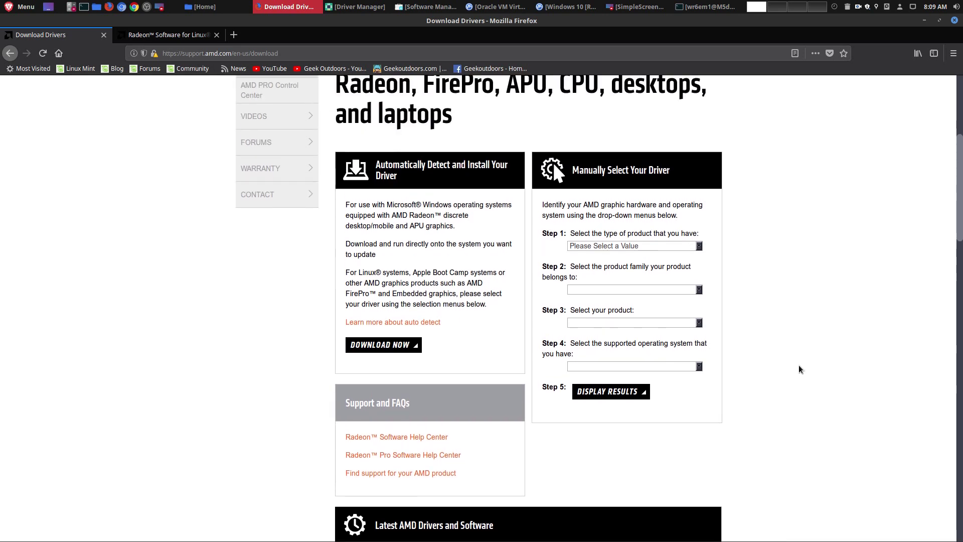
pyautogui.scroll(3, 800, 365)
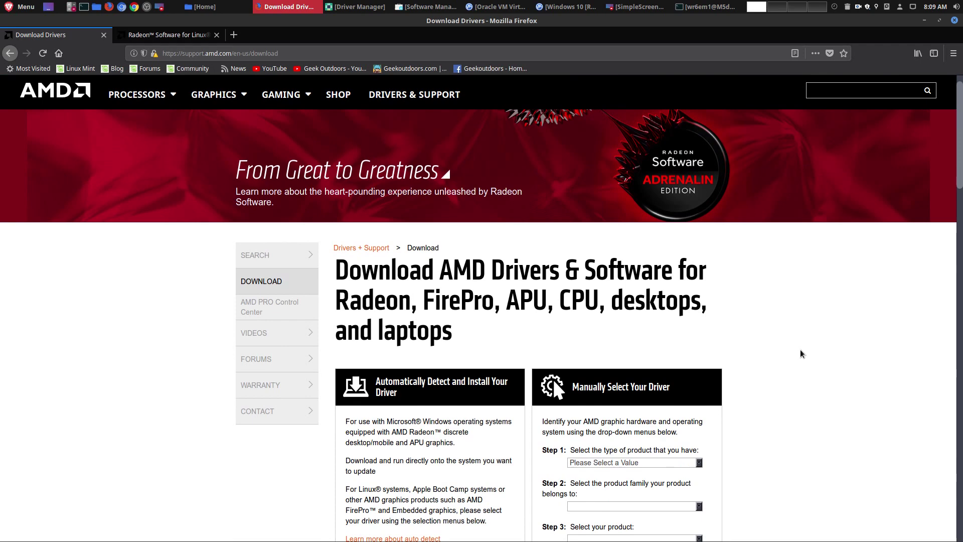
# Step: Minimize the Firefox AMD driver page to reveal the empty Cinnamon desktop
pyautogui.click(924, 21)
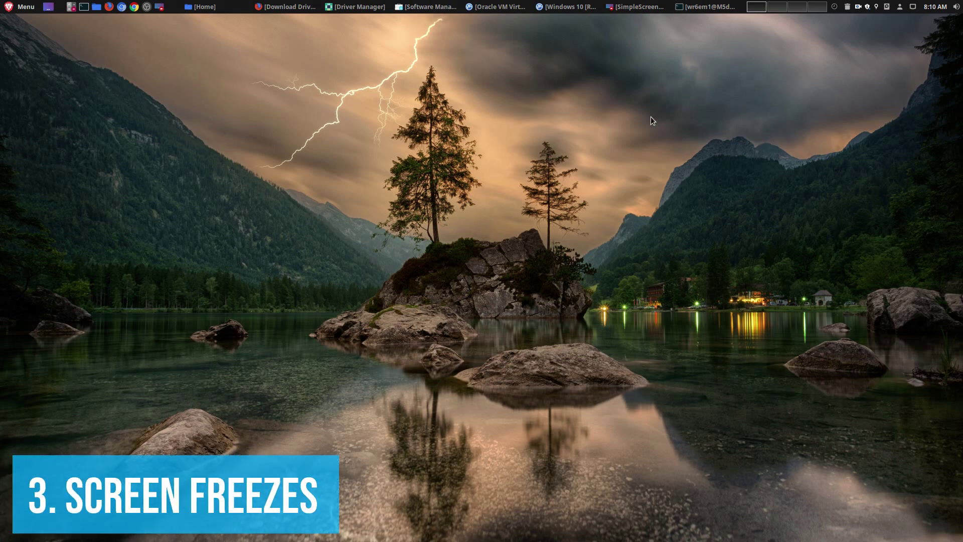
# Step: Bring up the Windows 10 VM and open Settings from the guest's Start menu
pyautogui.click(560, 7)
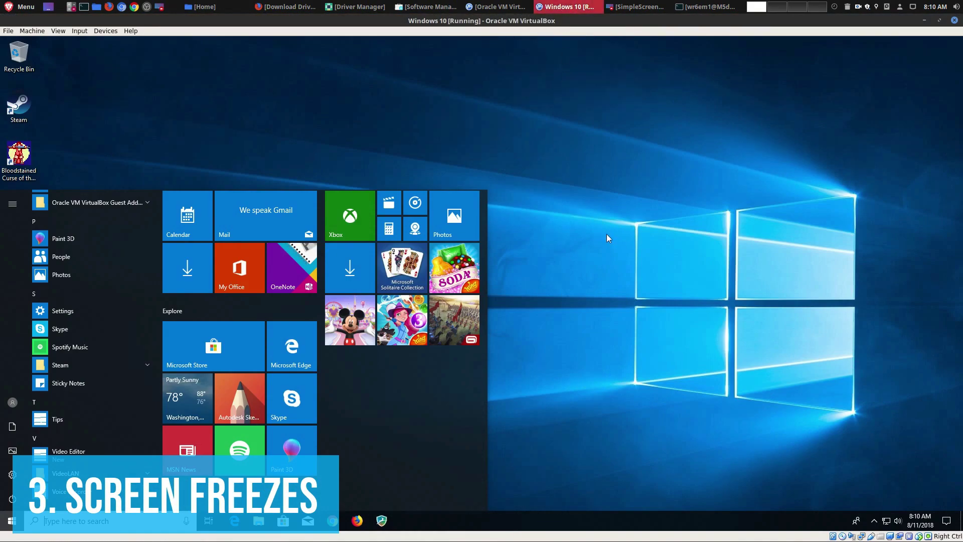
pyautogui.click(12, 521)
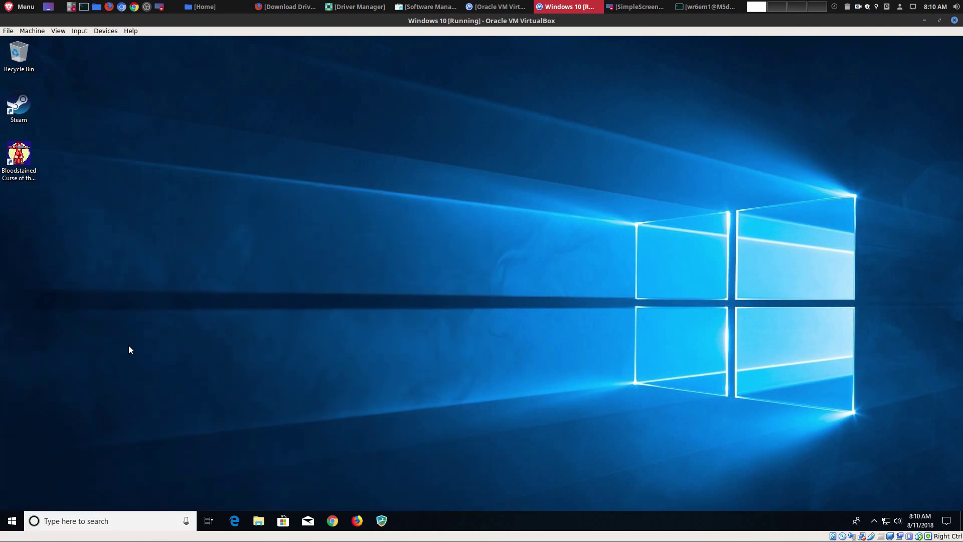
pyautogui.click(8, 520)
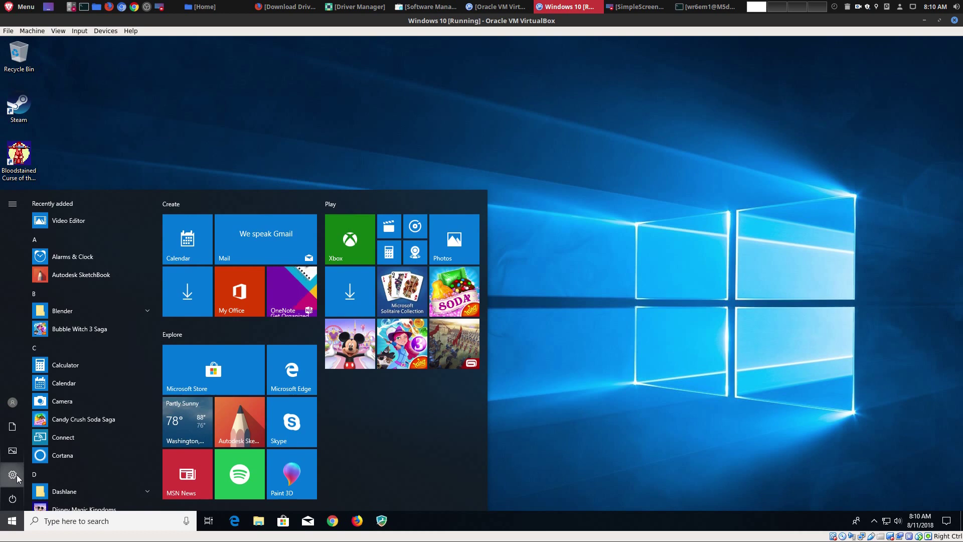
pyautogui.click(13, 474)
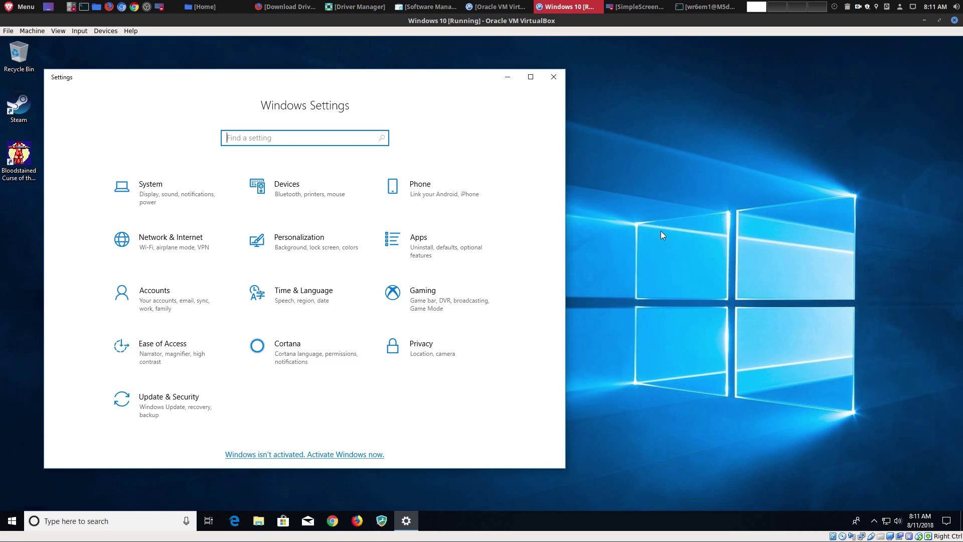
# Step: Minimize the VirtualBox window and choose Quit from the Cinnamon Menu to show the shutdown prompt
pyautogui.click(928, 21)
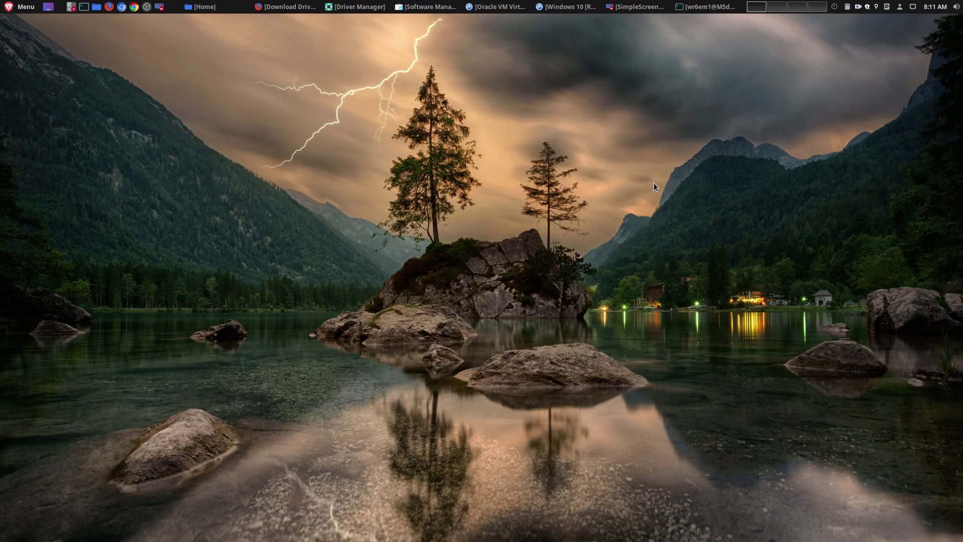
pyautogui.click(25, 7)
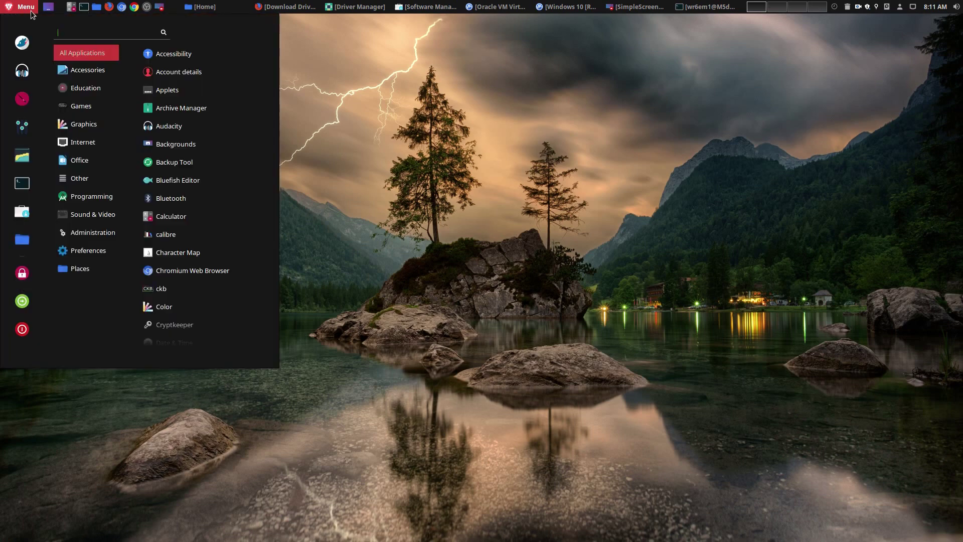
pyautogui.click(23, 319)
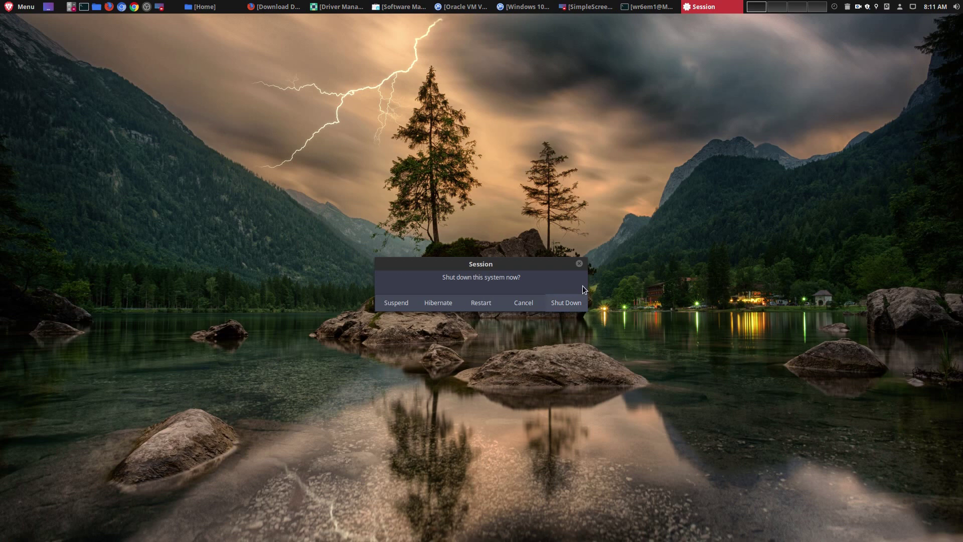
# Step: Cancel the shutdown prompt, minimize the guest's Windows Settings, then minimize the VirtualBox window
pyautogui.click(580, 264)
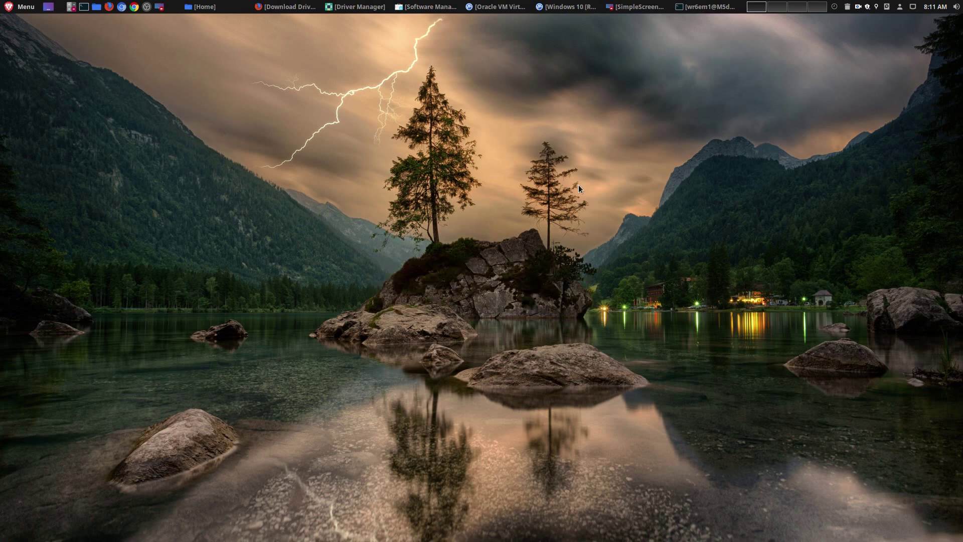
pyautogui.click(566, 6)
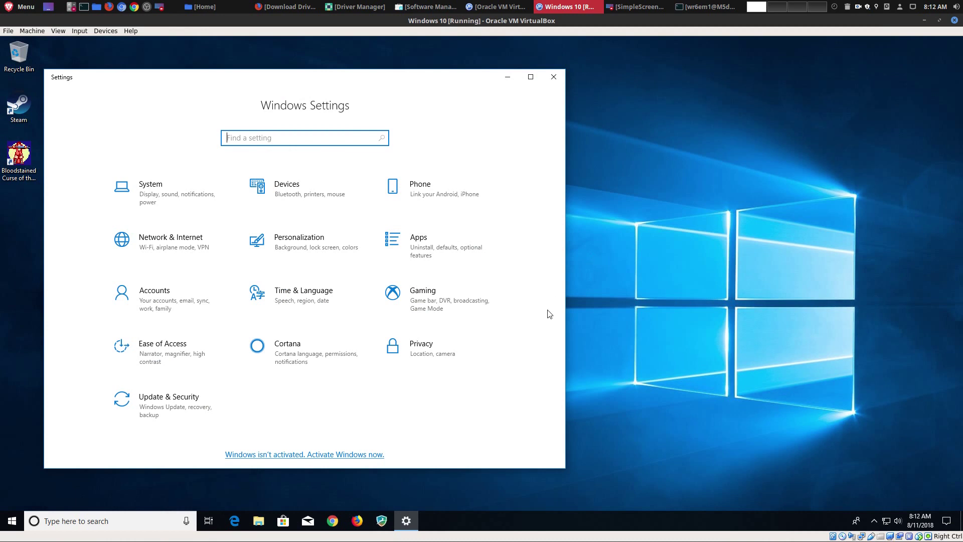
pyautogui.click(507, 79)
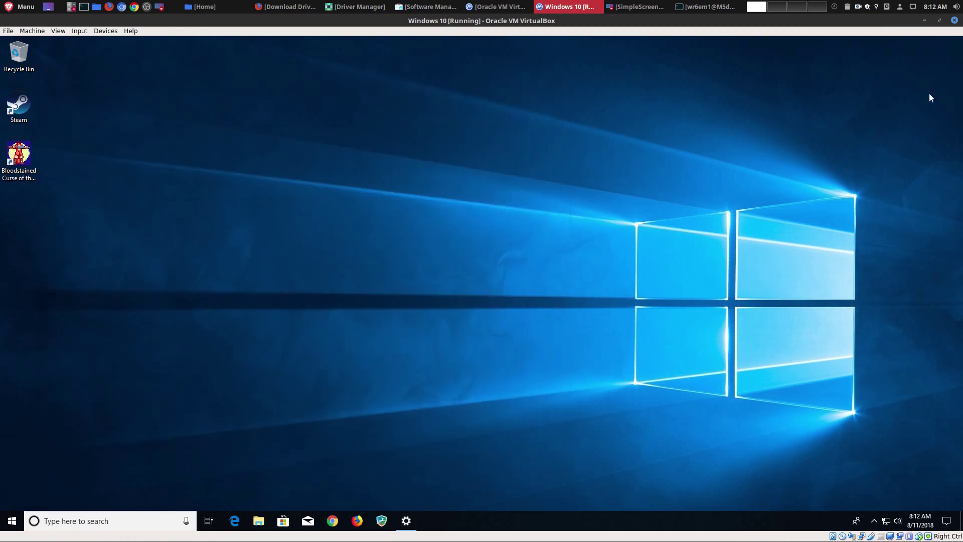
pyautogui.click(923, 22)
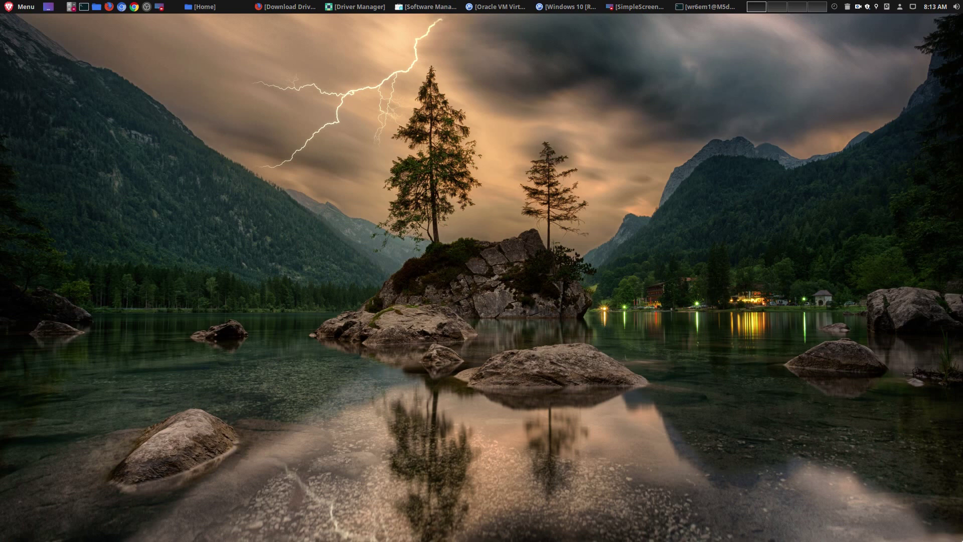
# Step: Restore and reposition Software Manager, check the AMD drivers page, then minimize both windows
pyautogui.click(421, 10)
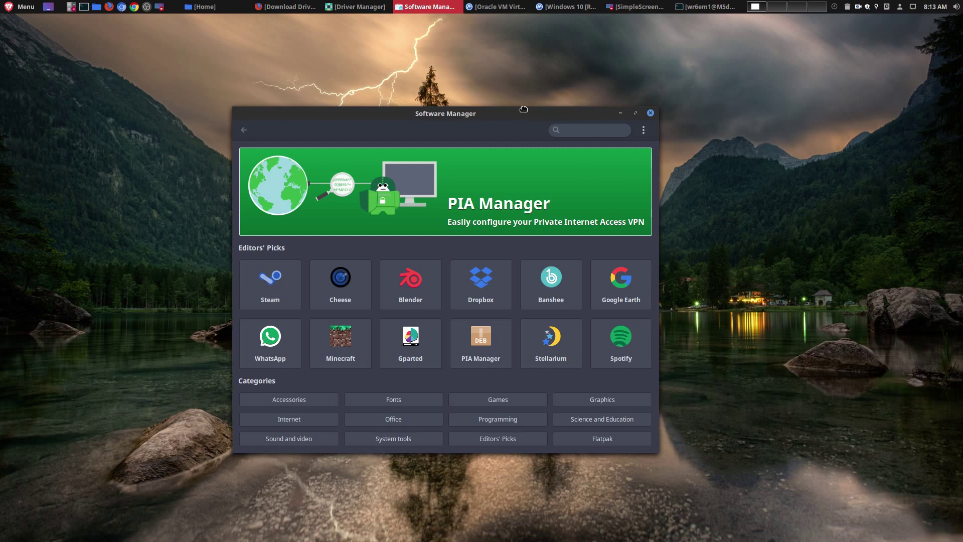
pyautogui.moveTo(529, 111); pyautogui.dragTo(466, 83)
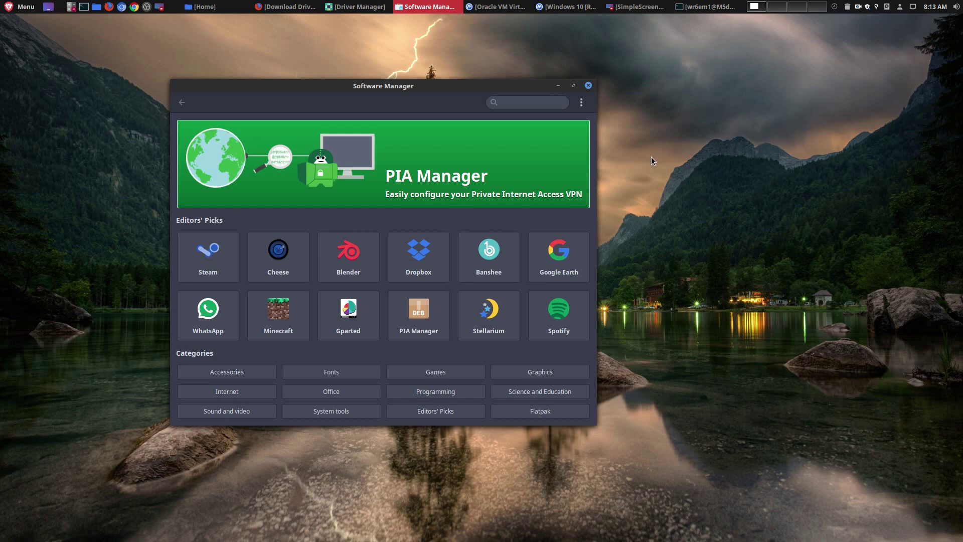
pyautogui.click(285, 7)
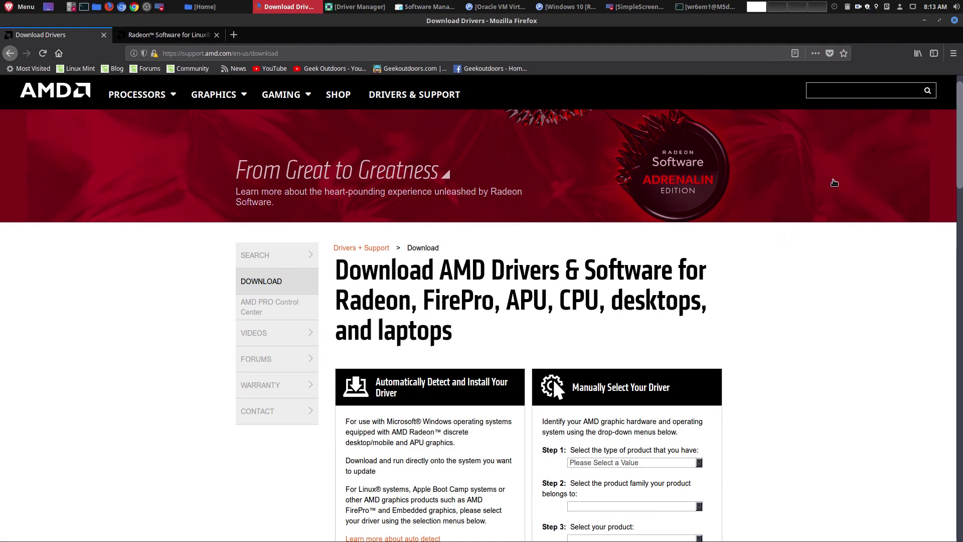
pyautogui.click(925, 20)
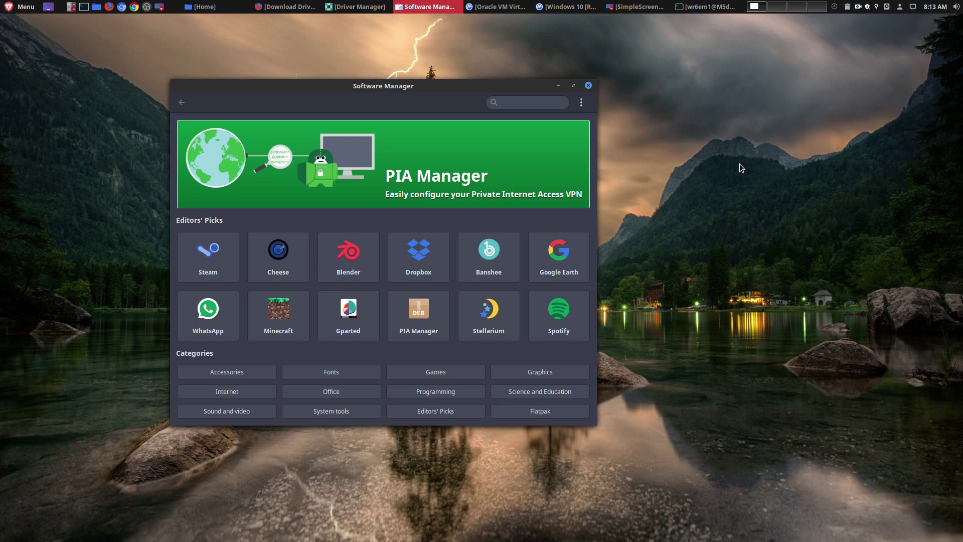
pyautogui.click(559, 86)
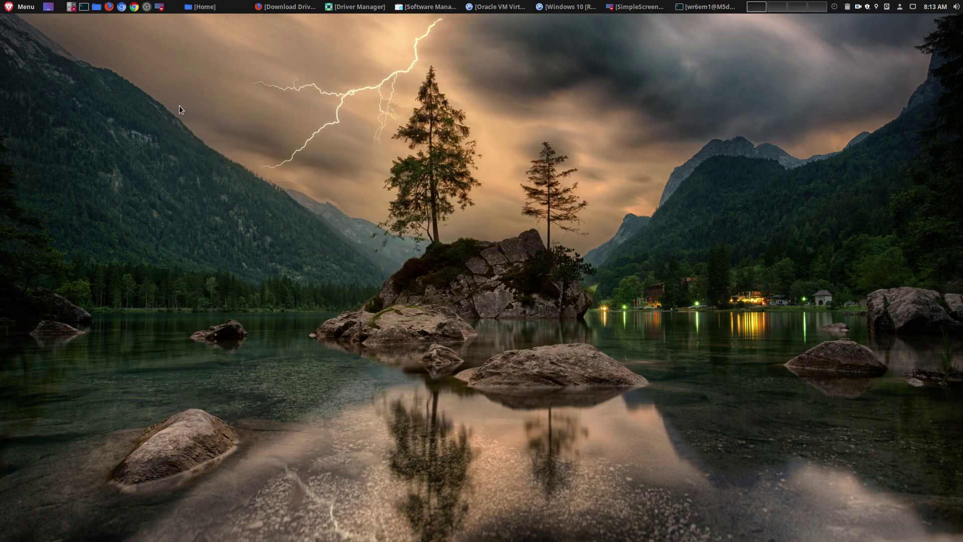
# Step: Launch System Profiler and Benchmark, view the Operating System page showing kernel 4.13.0-45, then minimize it
pyautogui.click(25, 7)
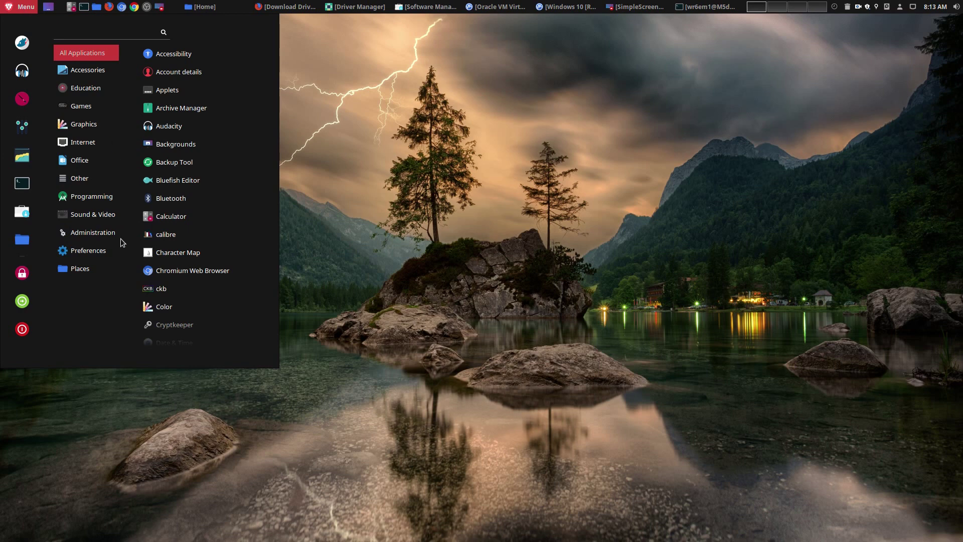
pyautogui.moveTo(85, 247)
pyautogui.scroll(-3, 189, 236)
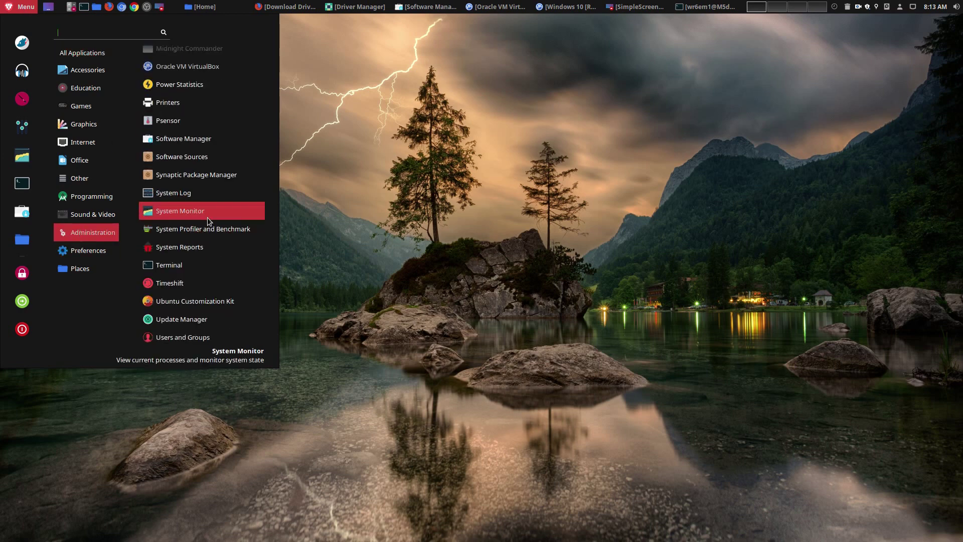
pyautogui.click(205, 233)
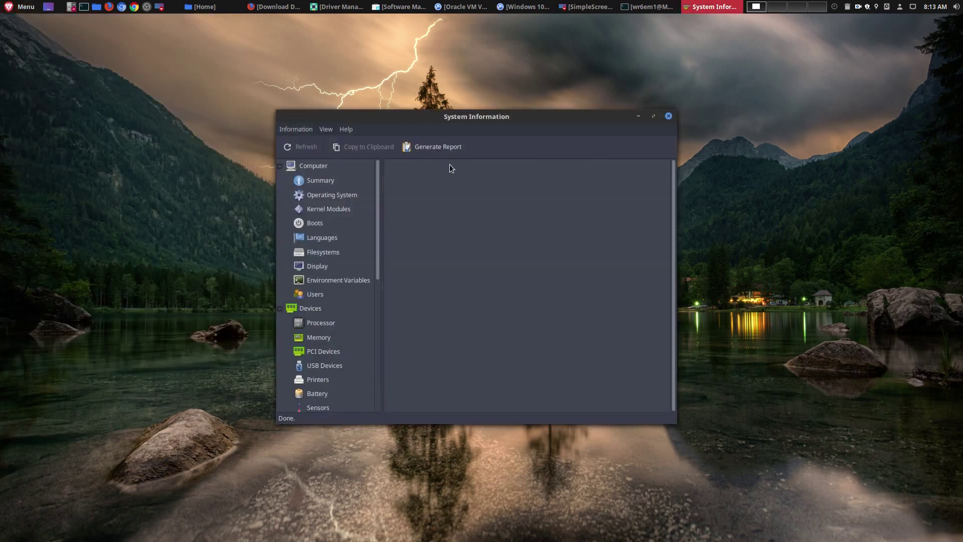
pyautogui.click(327, 195)
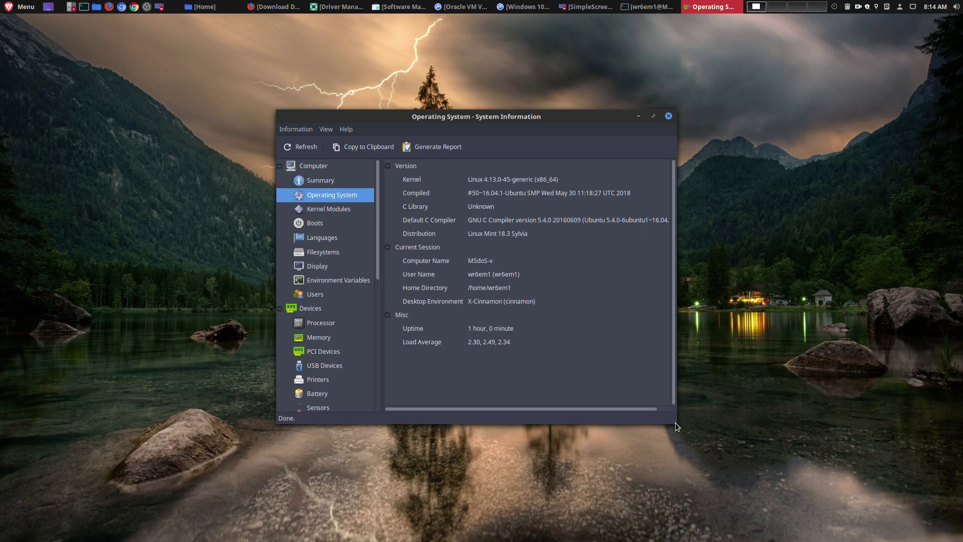
pyautogui.moveTo(674, 415); pyautogui.dragTo(803, 431)
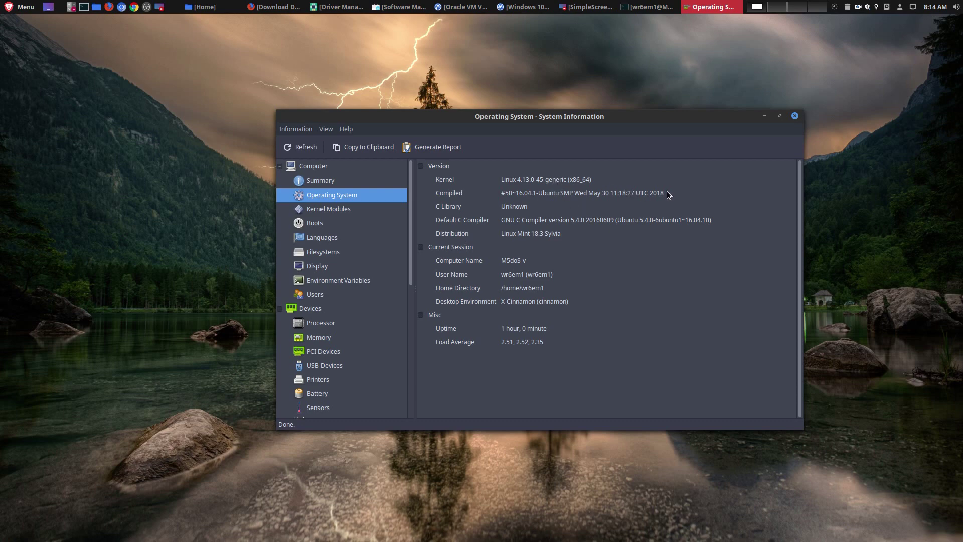
pyautogui.click(765, 117)
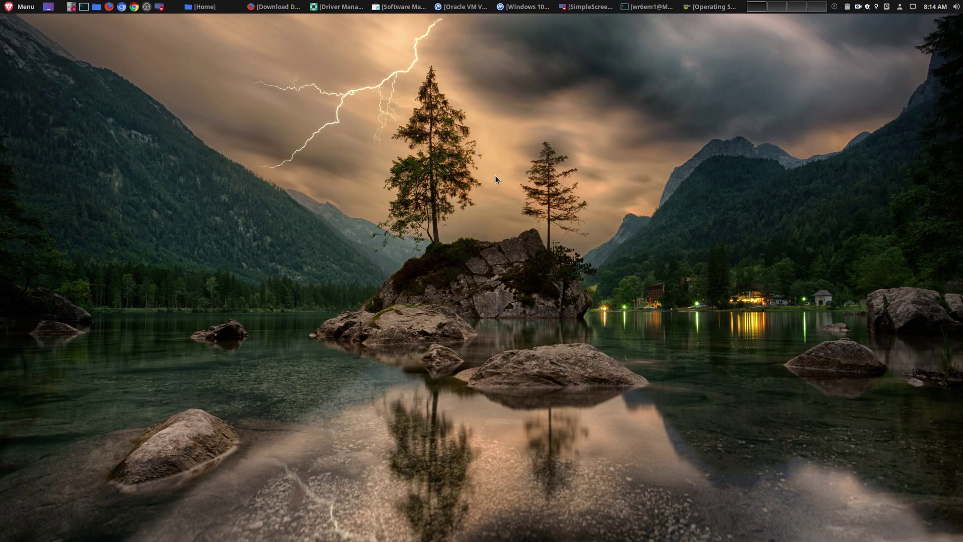
# Step: Open the Linux Mint Menu to show the All Applications list
pyautogui.click(5, 4)
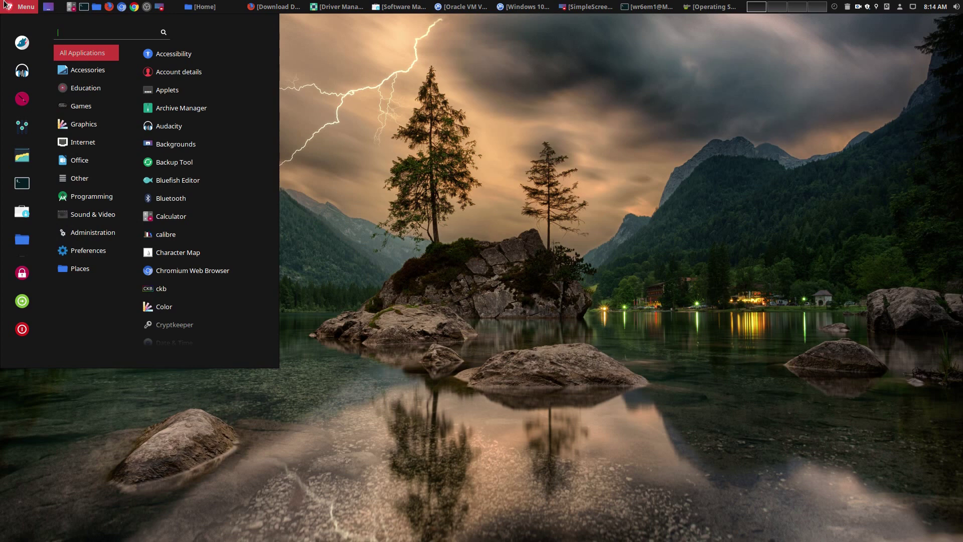